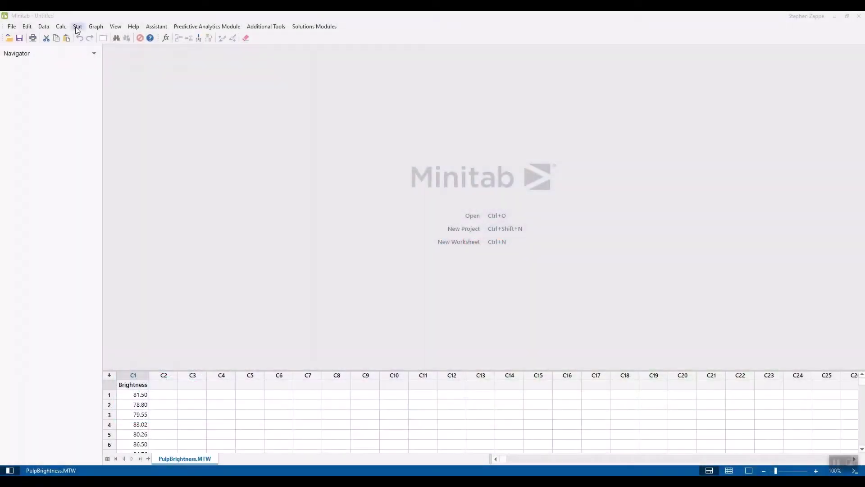
Start a nonparametric capability analysis with Brightness as the data column.
left_click(77, 28)
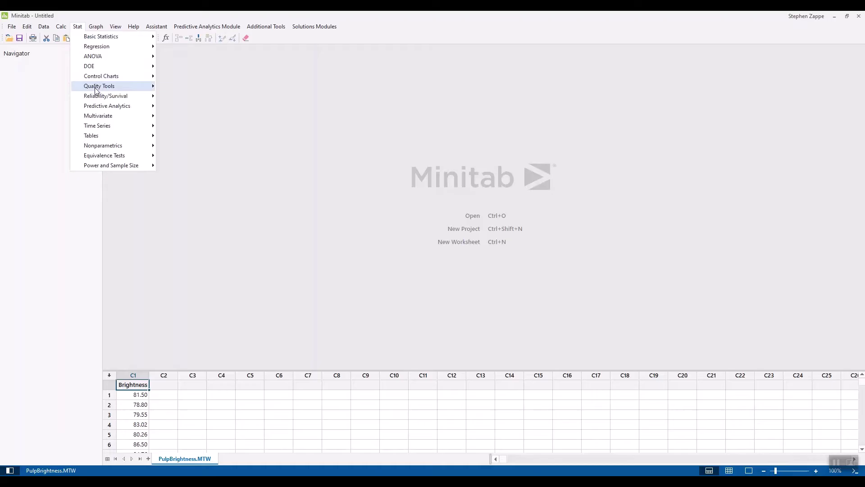
mouse_move(95, 87)
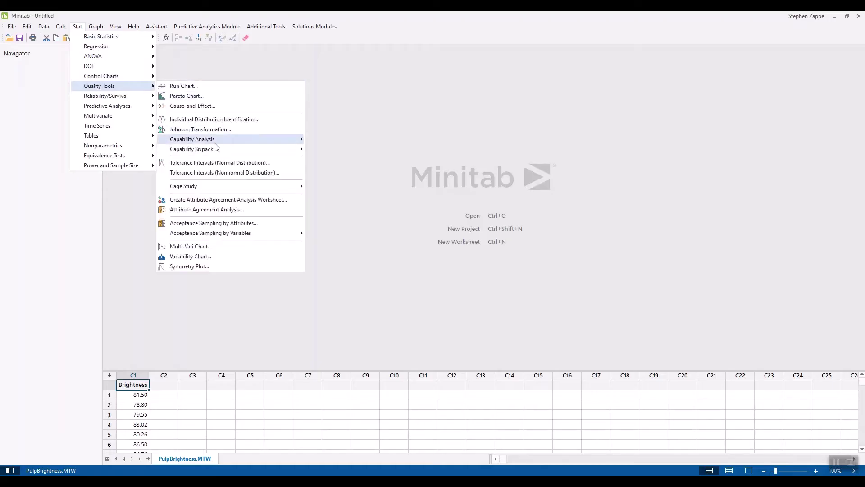
mouse_move(217, 144)
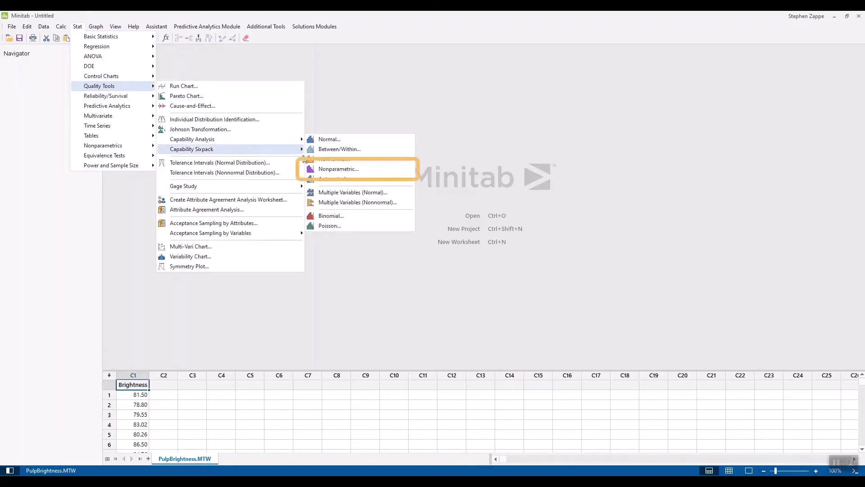
left_click(370, 172)
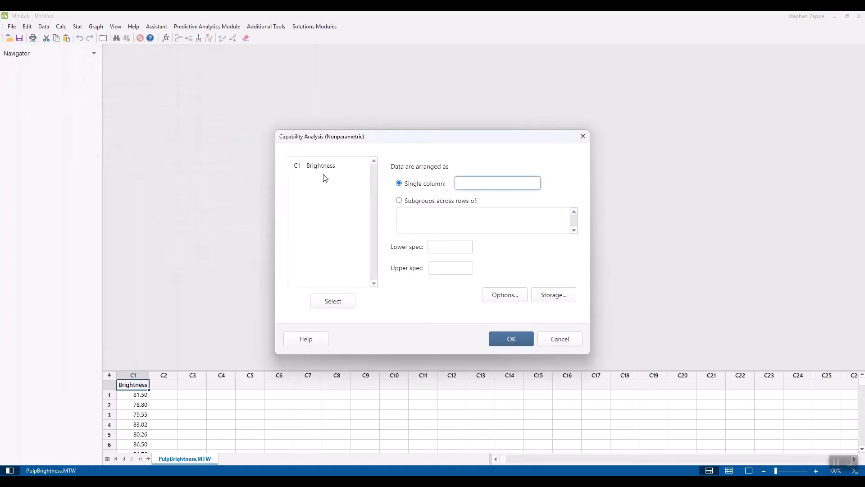
left_click_drag(320, 166, 322, 169)
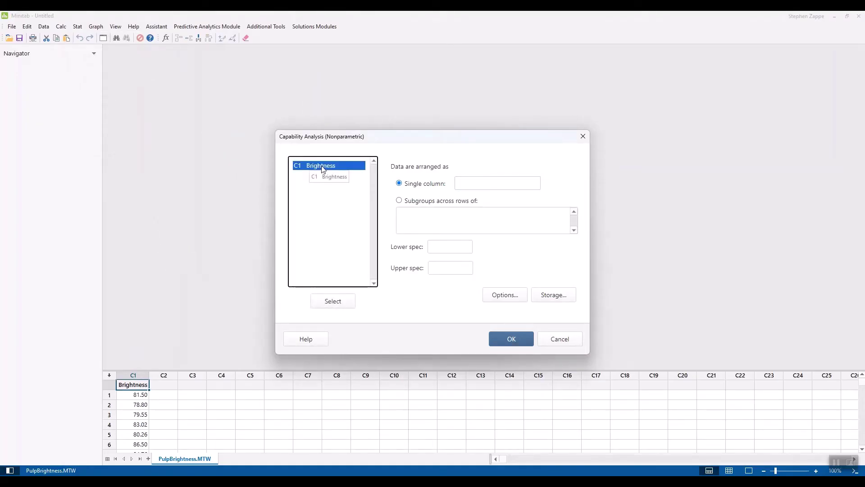
double_click(321, 167)
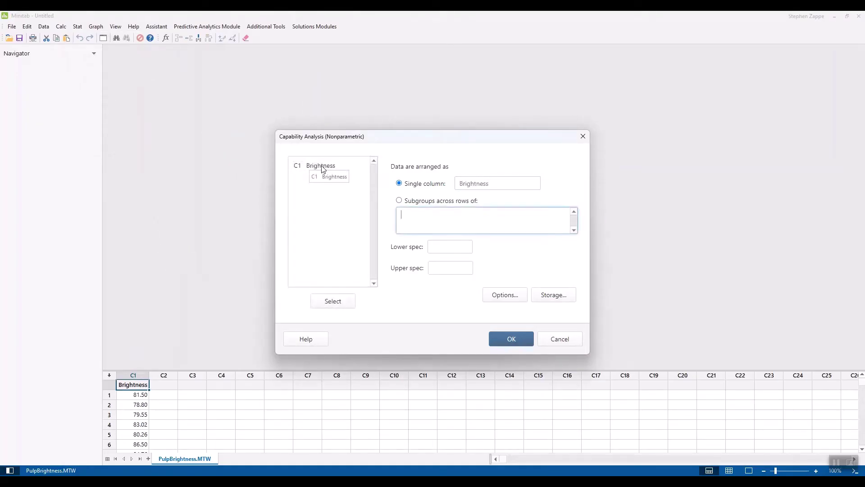
Set the lower spec limit to 72, run the analysis, and select the report graph.
left_click(442, 244)
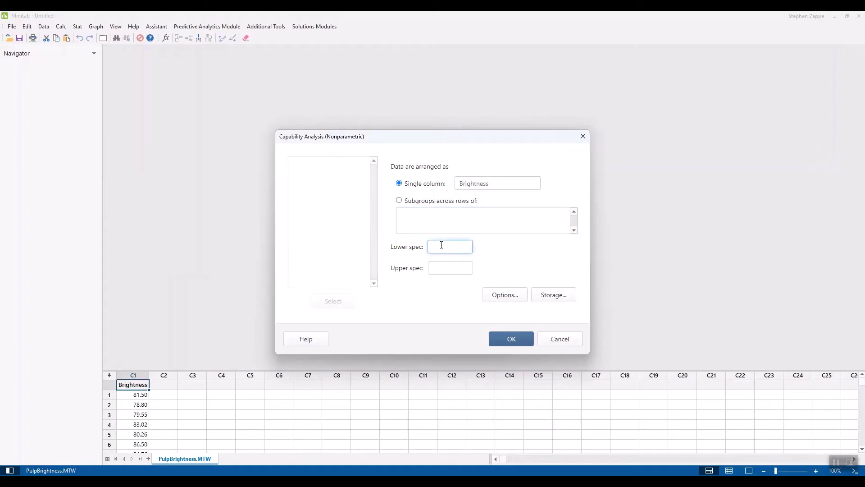
type("72")
left_click(502, 339)
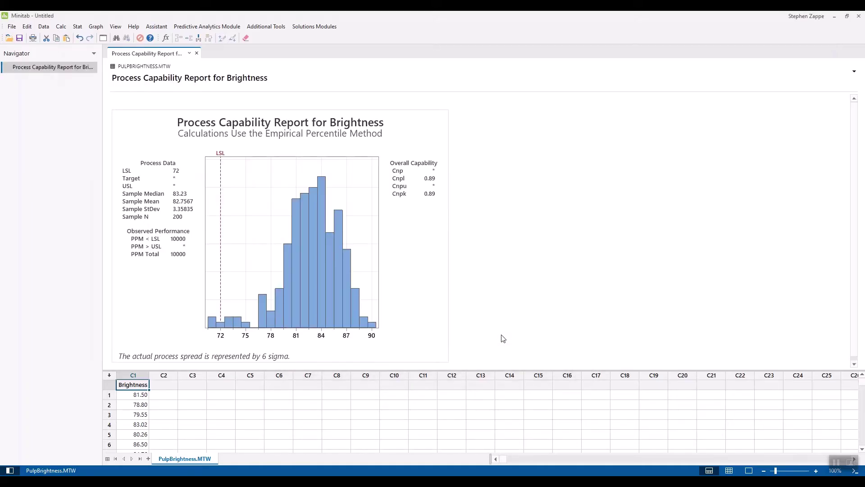
left_click(436, 302)
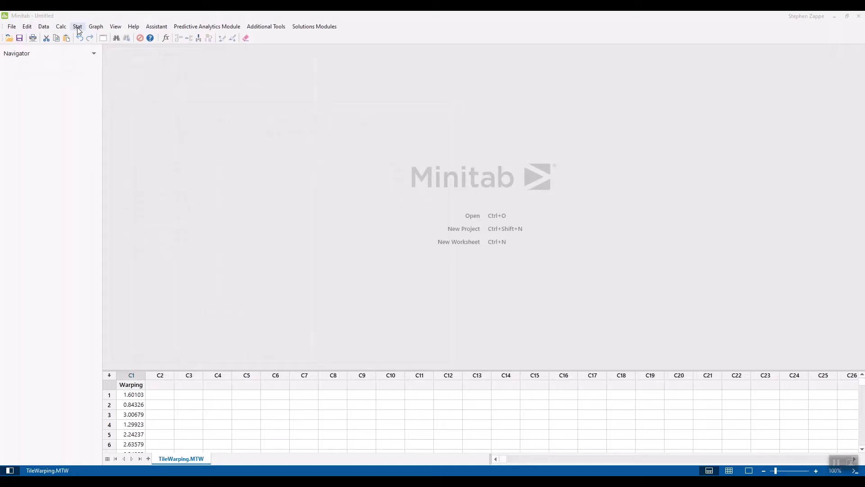
Run an automated capability analysis on Warping, subgroup size 10, upper spec 6, giving Weibull fit, Ppk 0.51.
left_click(77, 28)
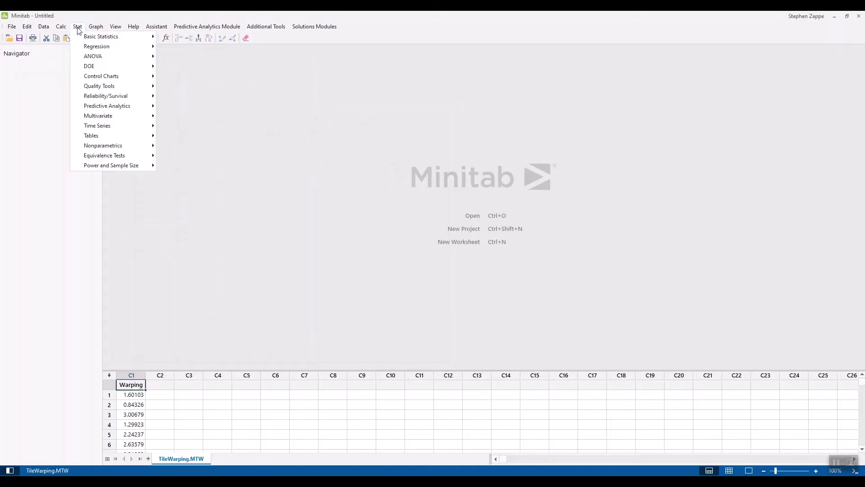
mouse_move(100, 87)
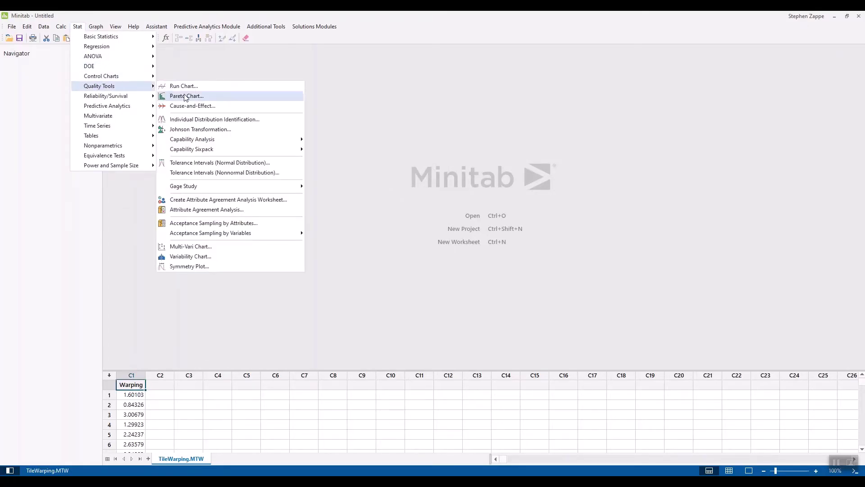
mouse_move(222, 140)
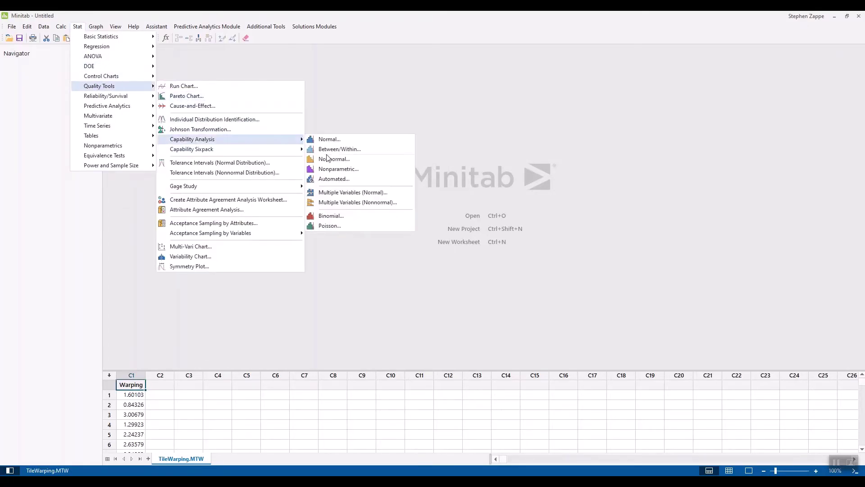
left_click(391, 182)
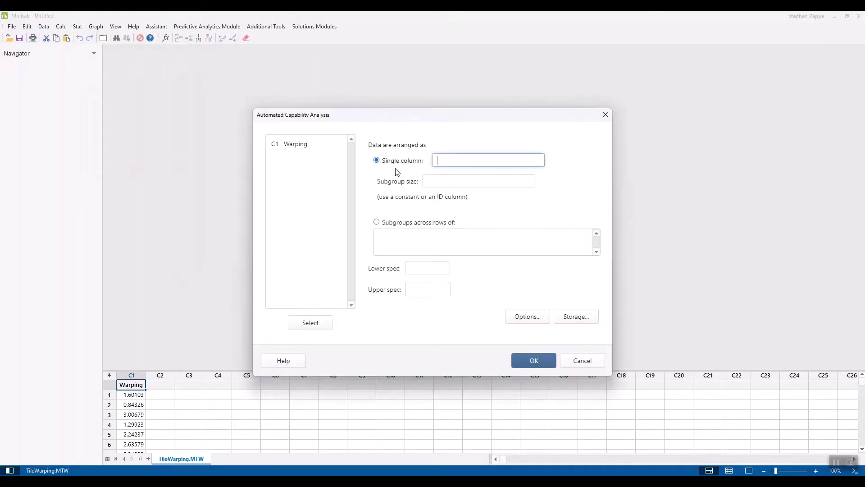
double_click(301, 145)
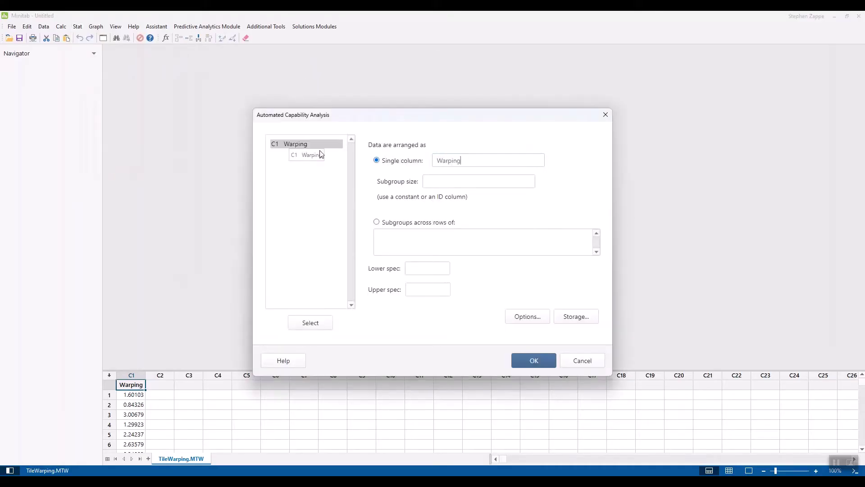
type("10")
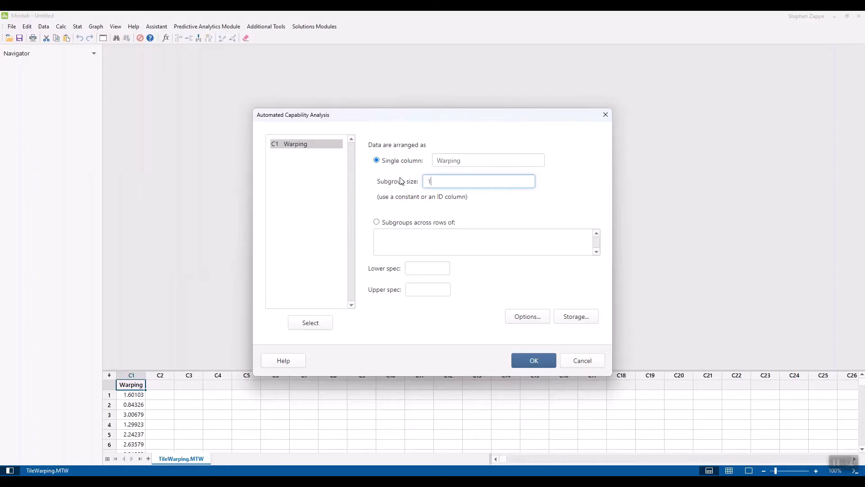
left_click(424, 289)
type("6")
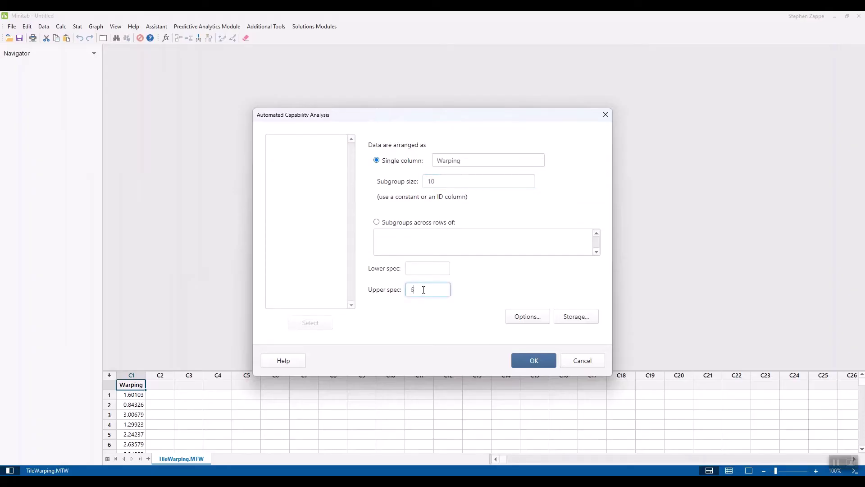
left_click(522, 359)
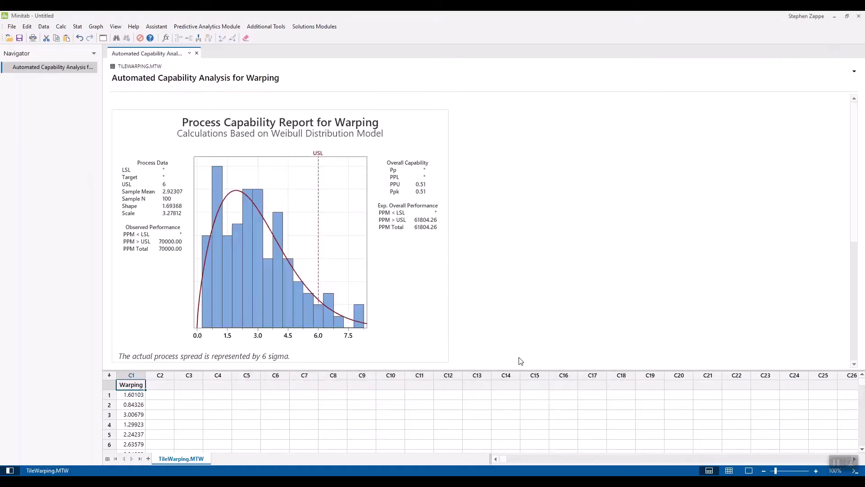
Scroll the Warping output to the Distribution Results table and view the alternative capability methods.
left_click(429, 325)
scroll(429, 325, "down", 5)
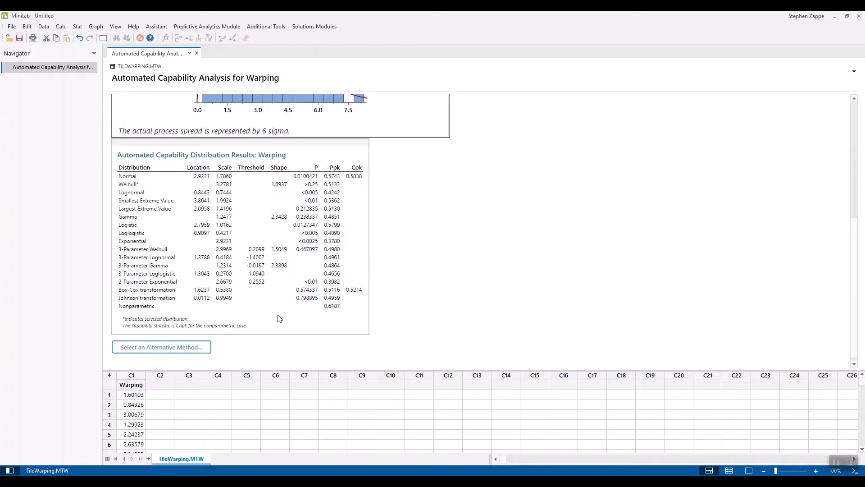
left_click(258, 326)
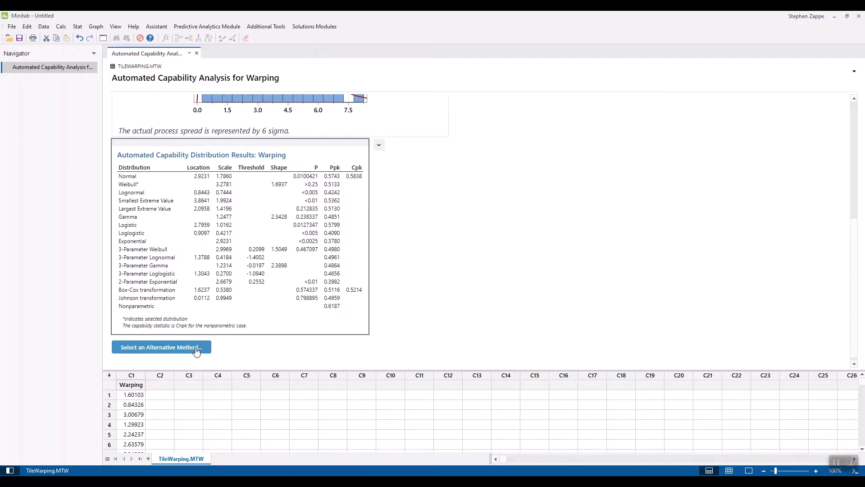
left_click(179, 348)
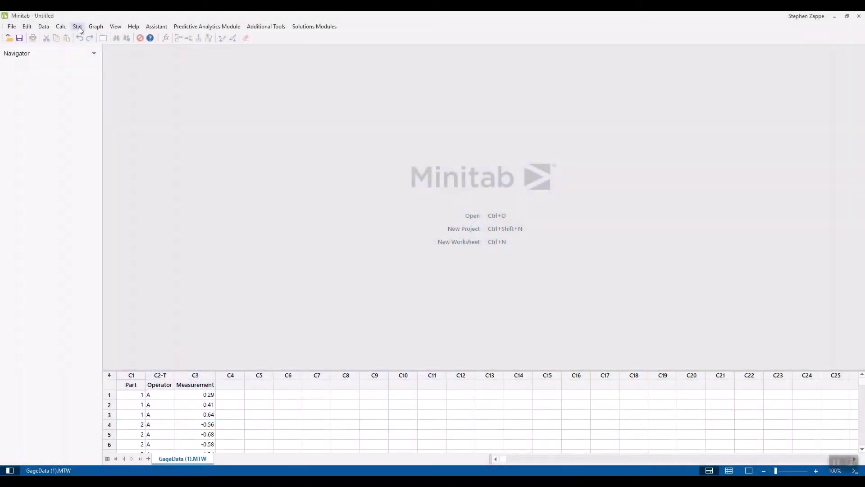
Run an EMP Crossed study using Part, Operator and Measurement columns.
left_click(77, 28)
mouse_move(108, 86)
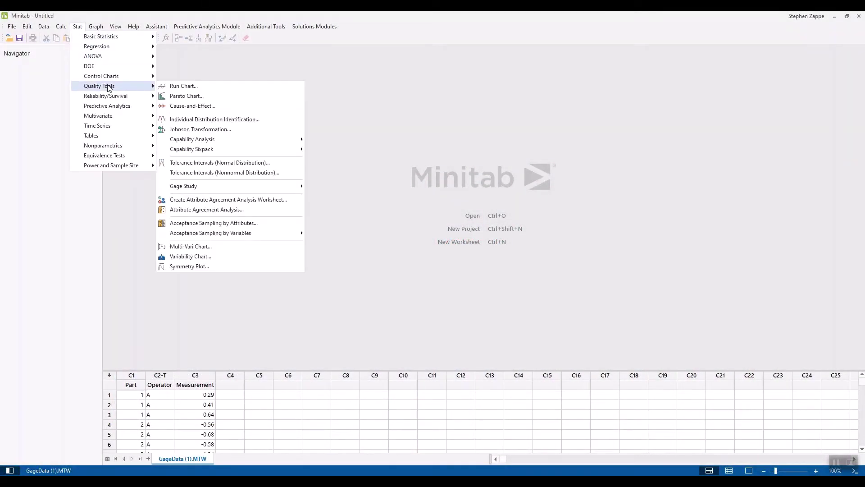
mouse_move(274, 190)
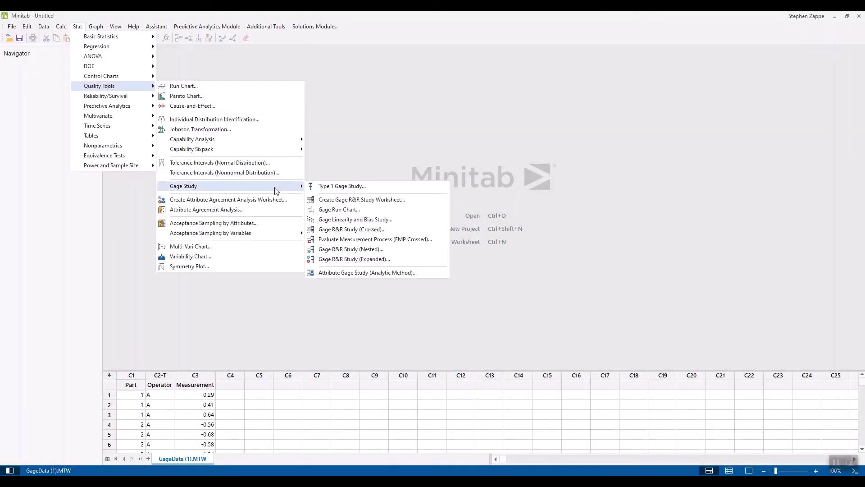
left_click(440, 241)
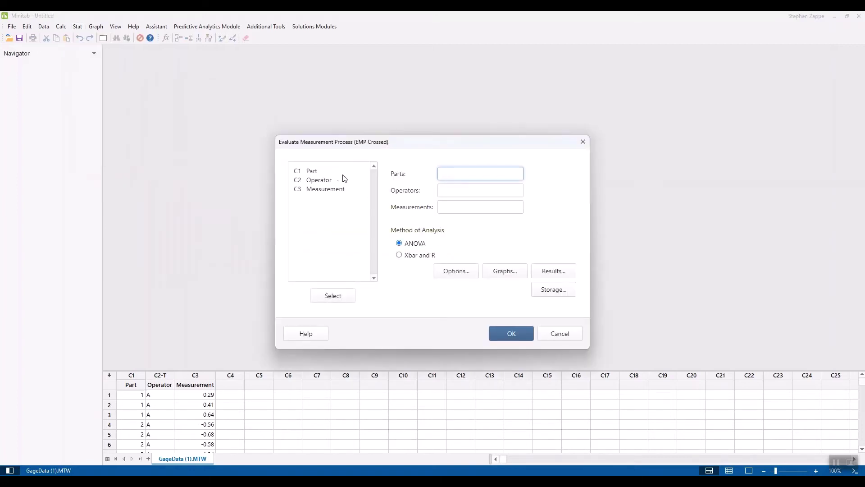
double_click(313, 173)
double_click(317, 180)
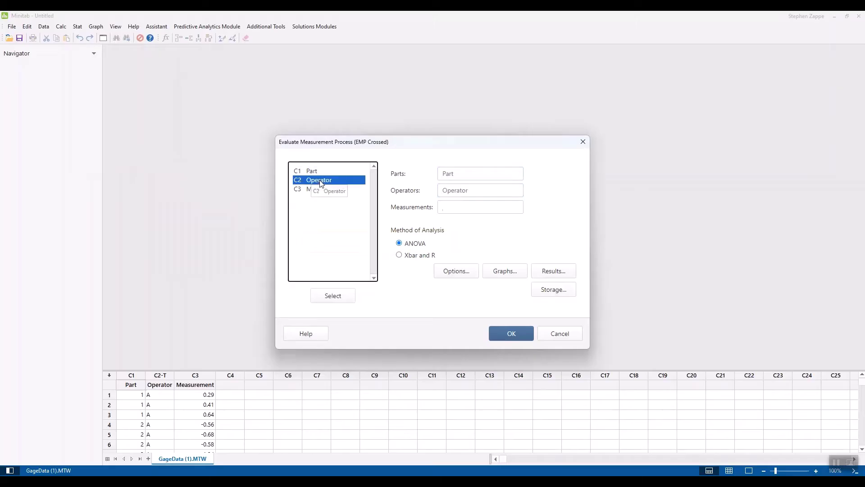
double_click(324, 180)
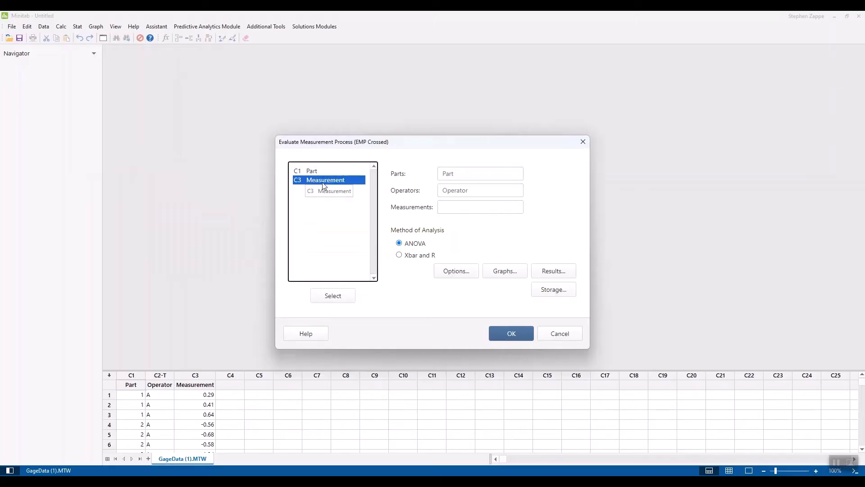
left_click(512, 334)
Hide the worksheet and scroll through the study output showing Part at 92.238% of variance.
left_click(749, 470)
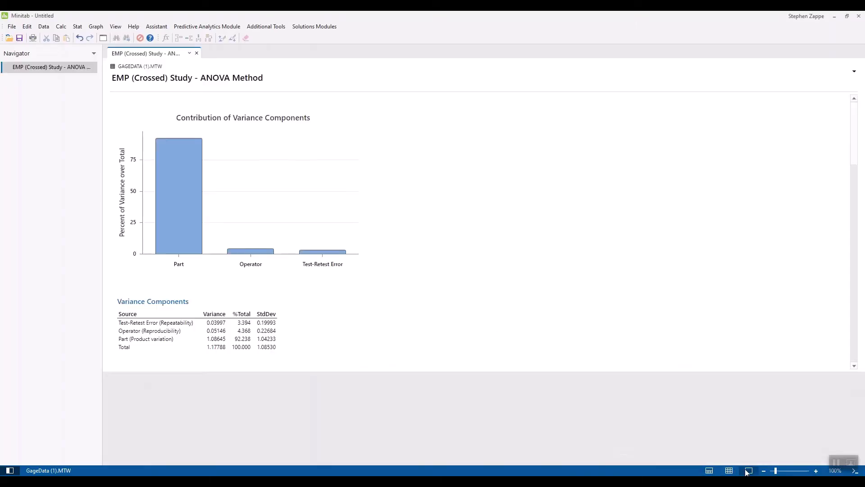
scroll(399, 318, "down", 4)
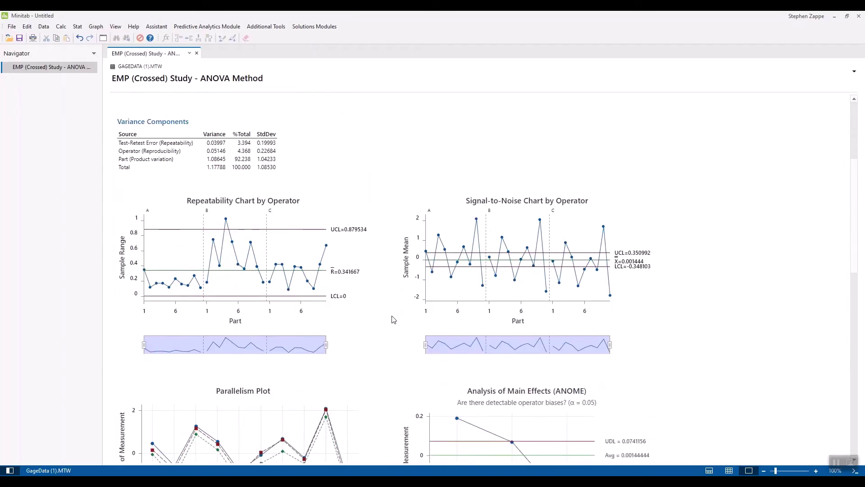
scroll(395, 322, "down", 2)
scroll(395, 322, "down", 2)
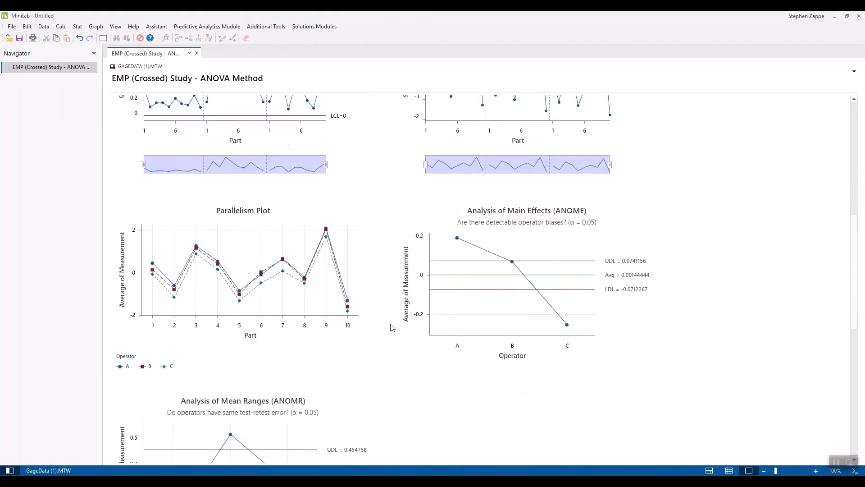
scroll(392, 327, "down", 4)
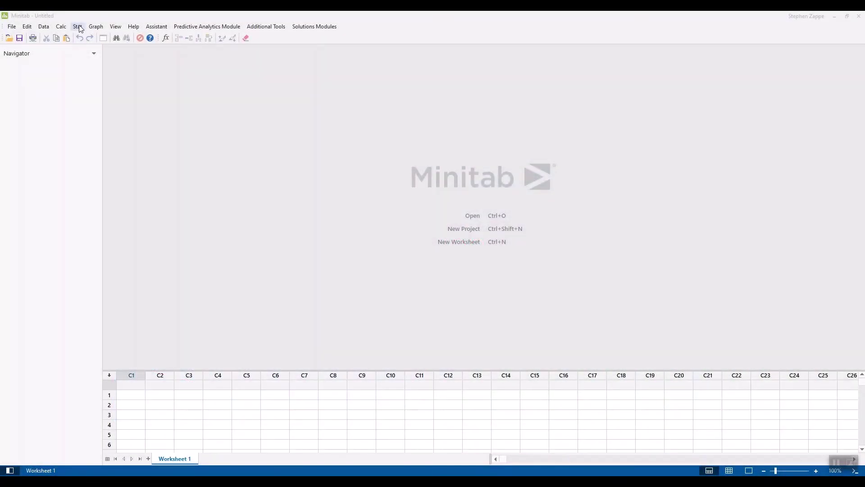
Set up a 1 Proportion test with summarized data: 87 events, 1000 trials, hypothesized proportion 0.065.
left_click(78, 26)
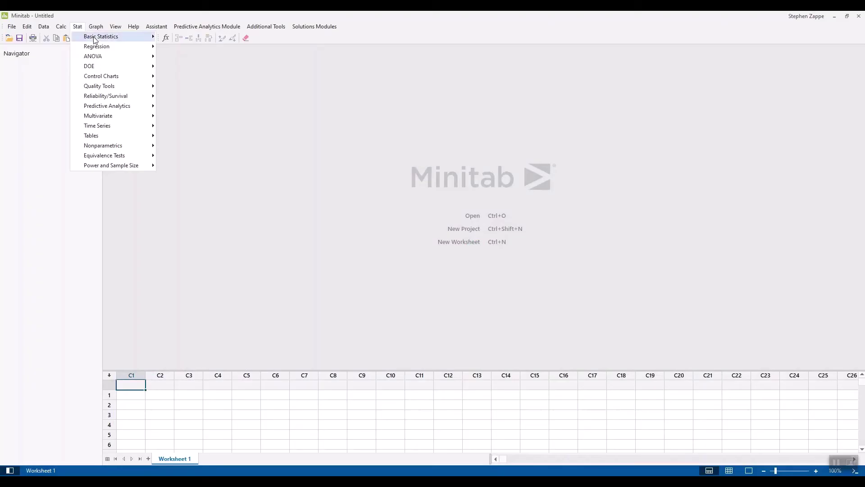
mouse_move(95, 37)
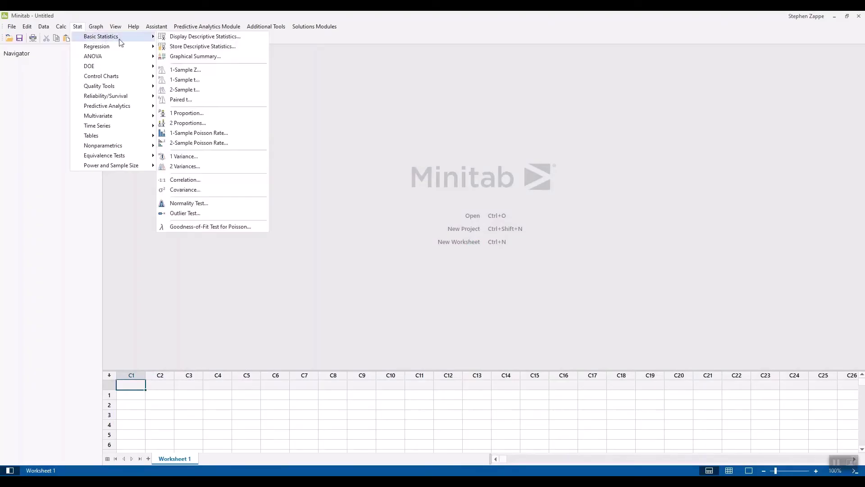
left_click(216, 114)
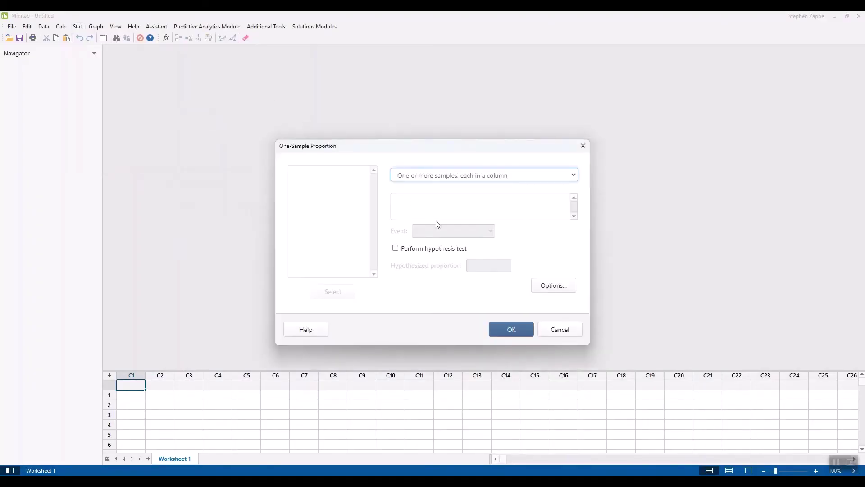
left_click(453, 176)
left_click(449, 195)
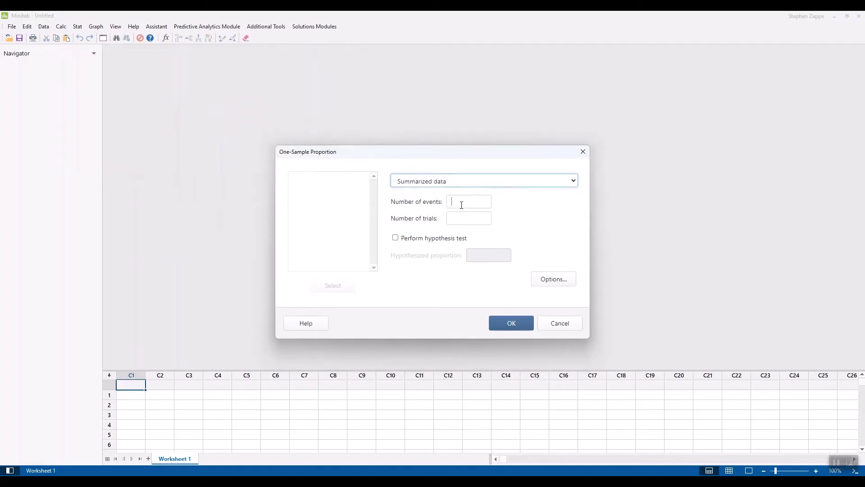
left_click(462, 204)
type("87")
left_click(458, 220)
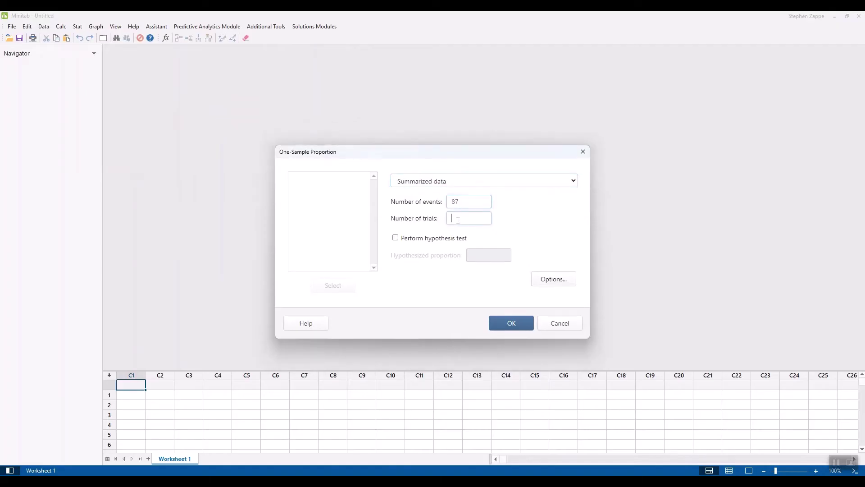
type("1000")
left_click(438, 239)
left_click(489, 257)
type("0.065")
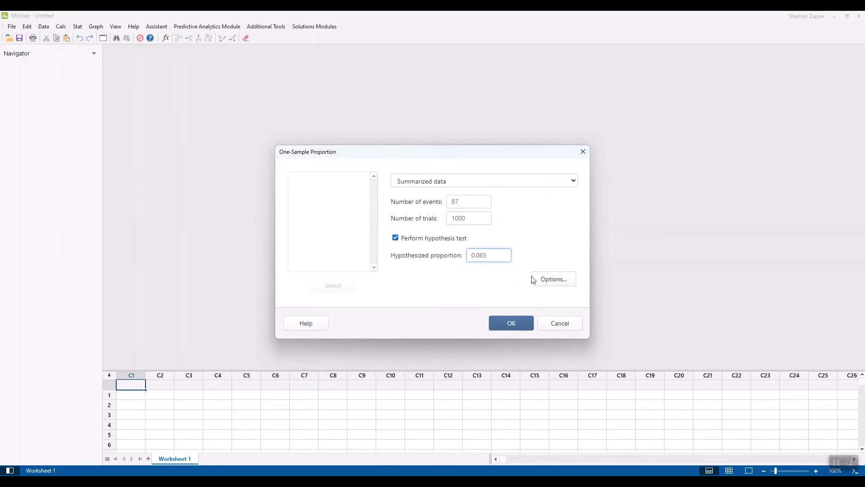
Set the interval method to Agresti-Coull in Options and run the test.
left_click(534, 279)
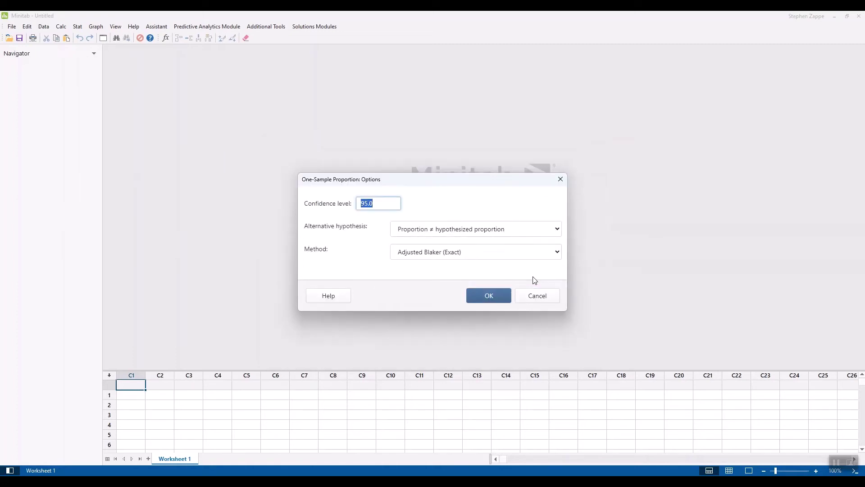
left_click(464, 254)
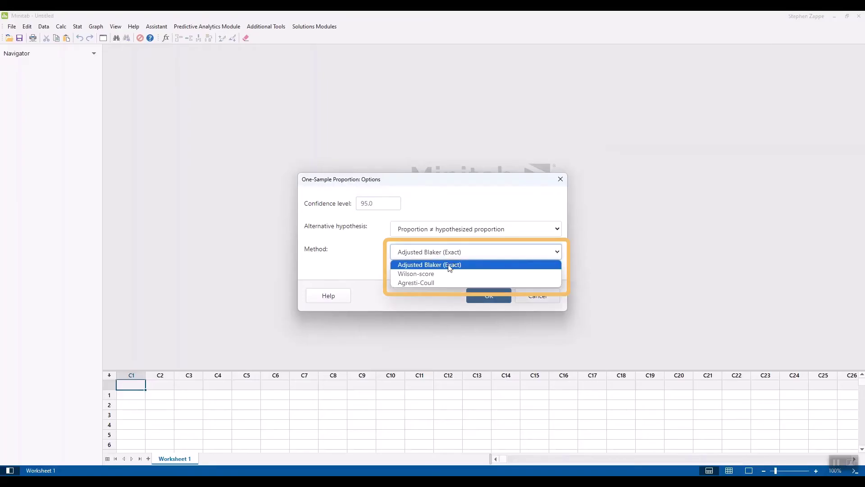
left_click(436, 275)
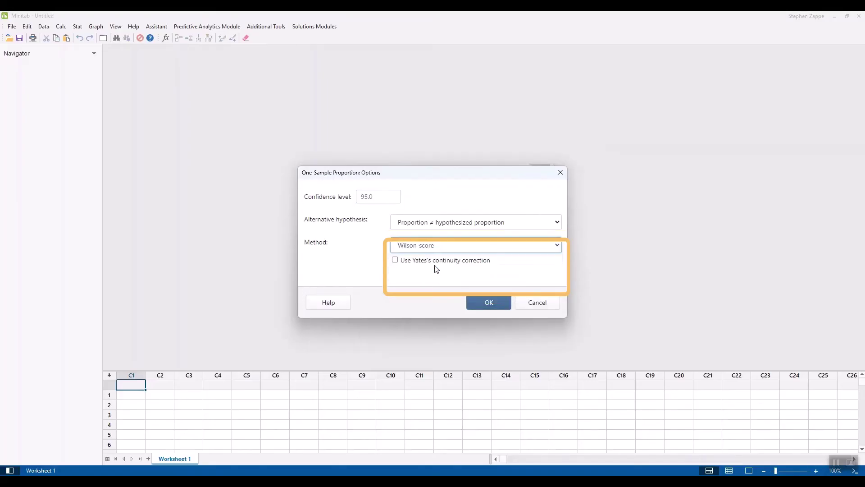
left_click(434, 251)
left_click(423, 277)
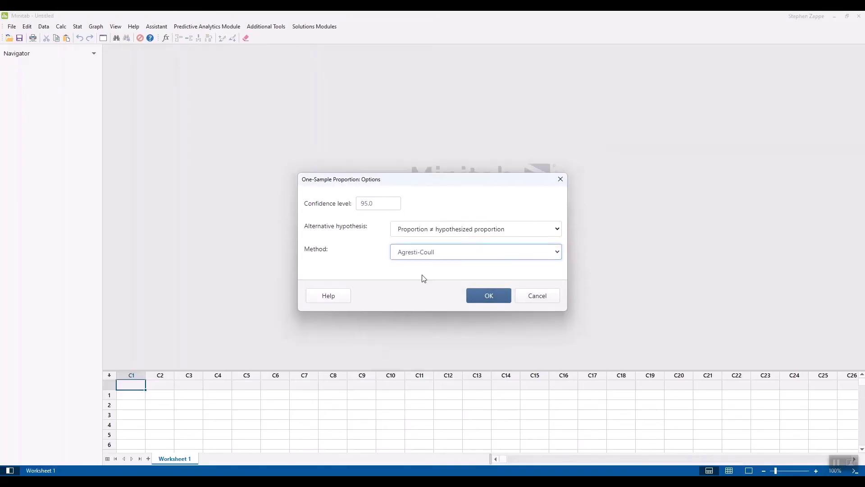
left_click(480, 299)
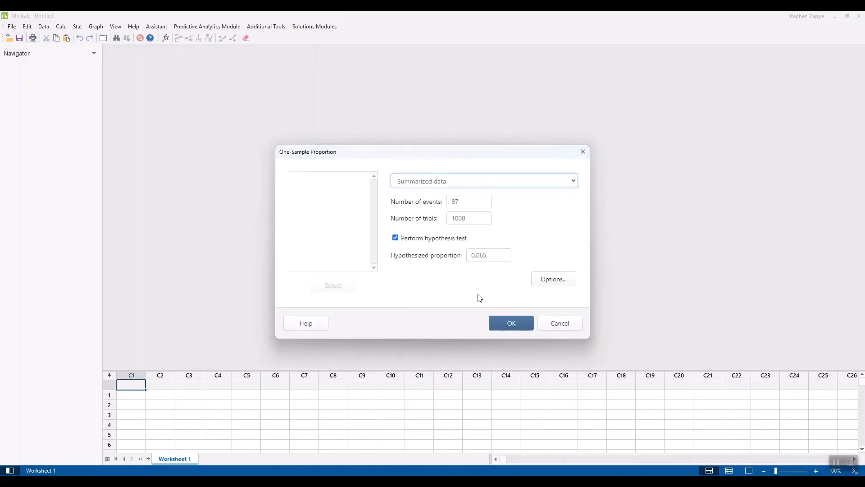
left_click(499, 321)
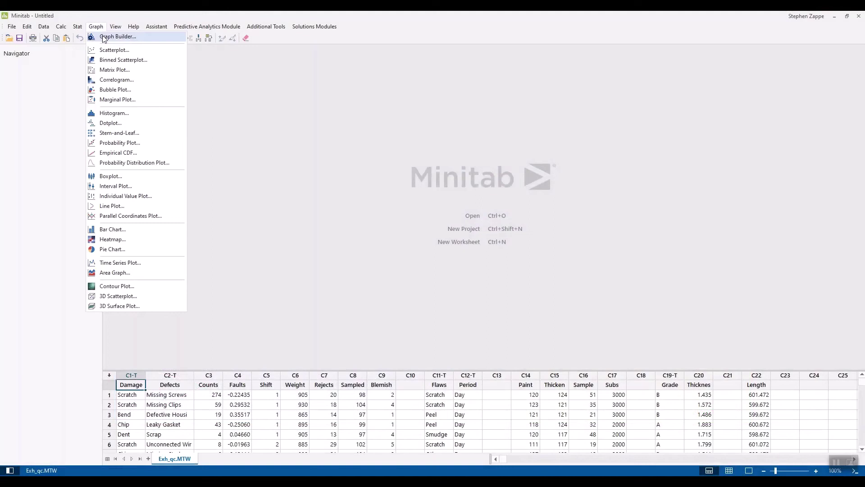
Build a Pareto chart of Defects weighted by Counts, showing every defect with no Other bar.
left_click(102, 37)
left_click(187, 128)
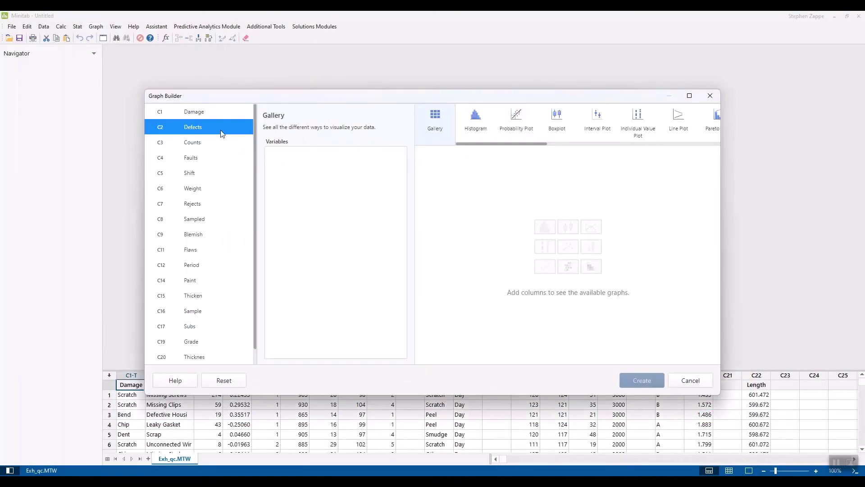
left_click_drag(244, 142, 315, 156)
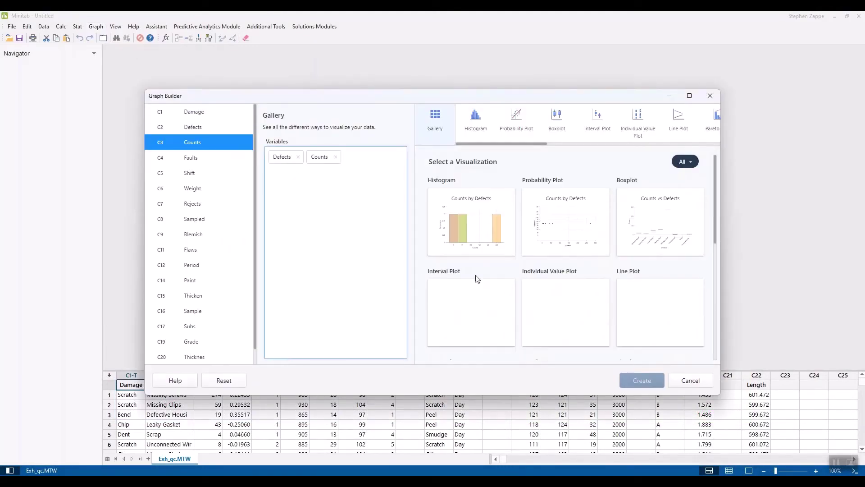
scroll(477, 279, "down", 5)
left_click(477, 278)
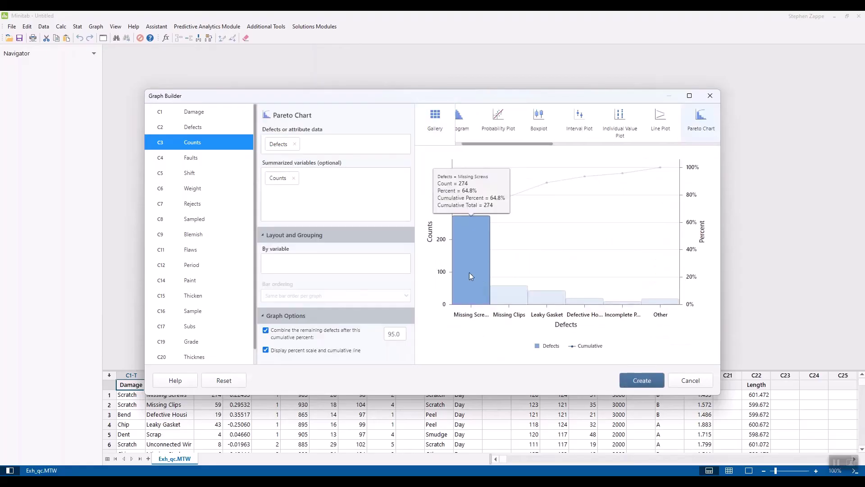
left_click(331, 333)
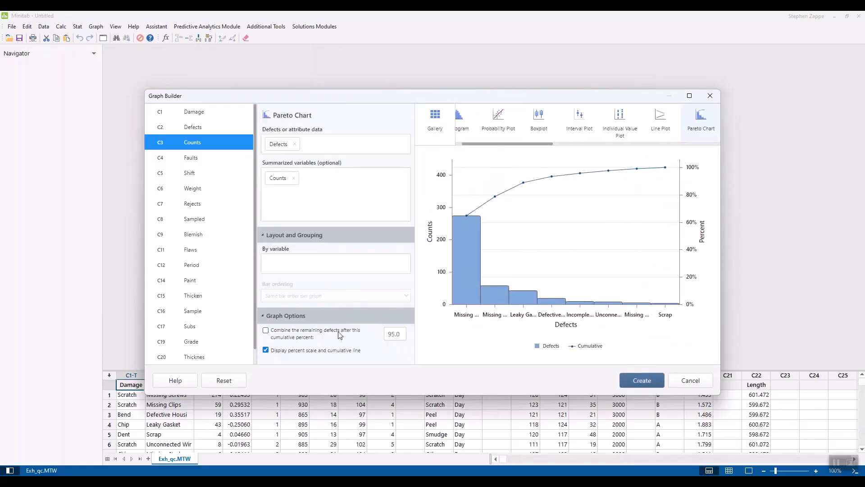
left_click(624, 382)
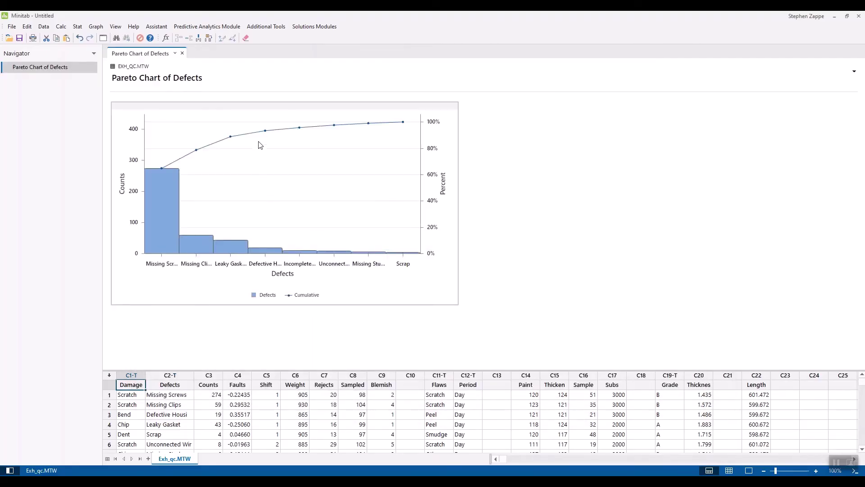
mouse_move(231, 137)
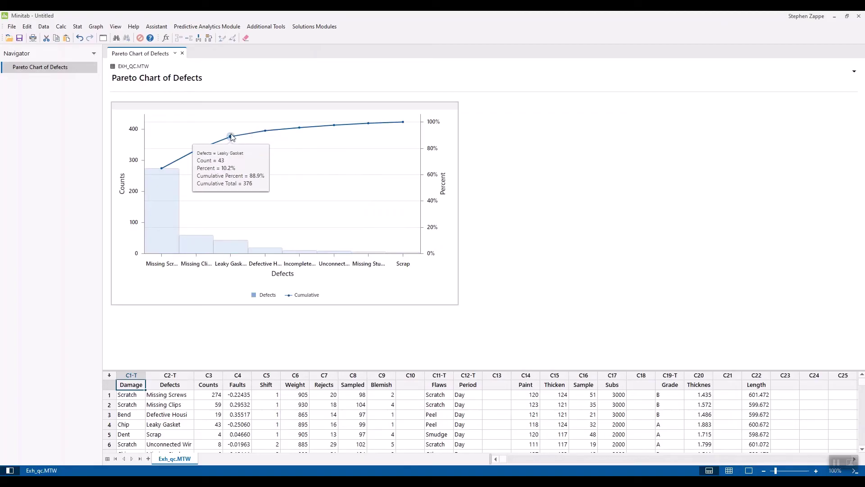
mouse_move(208, 244)
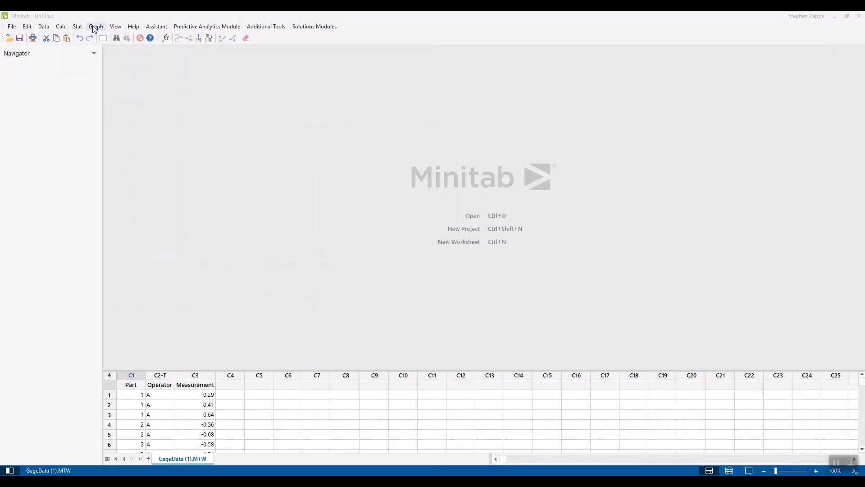
In full-screen Graph Builder, tabulate mean Measurement with Part as rows and Operator as columns.
left_click(94, 27)
left_click(115, 35)
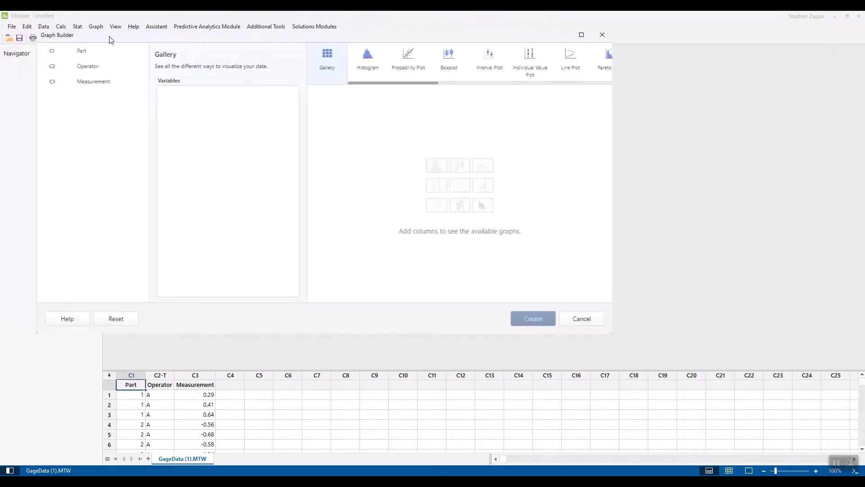
left_click(689, 95)
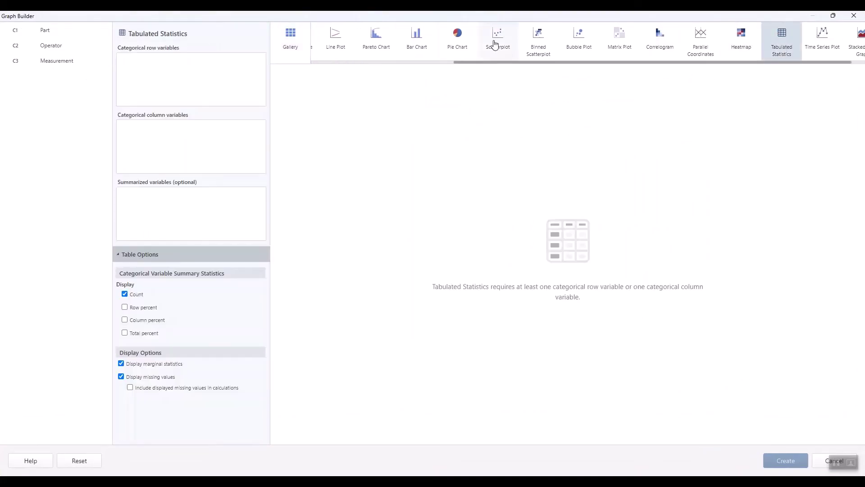
left_click_drag(96, 36, 135, 135)
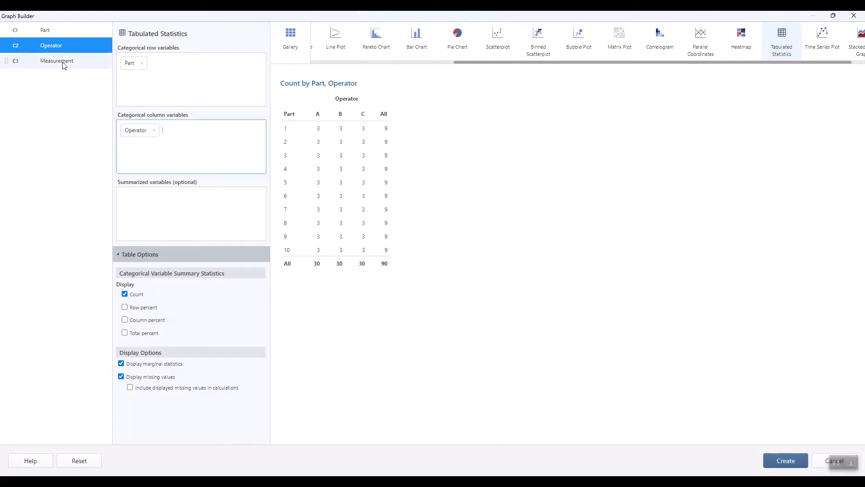
left_click_drag(16, 61, 172, 206)
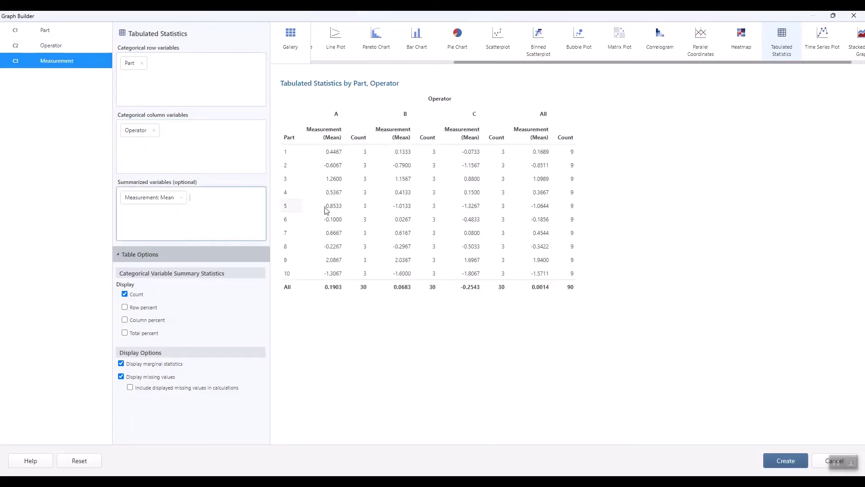
mouse_move(479, 224)
left_click(794, 461)
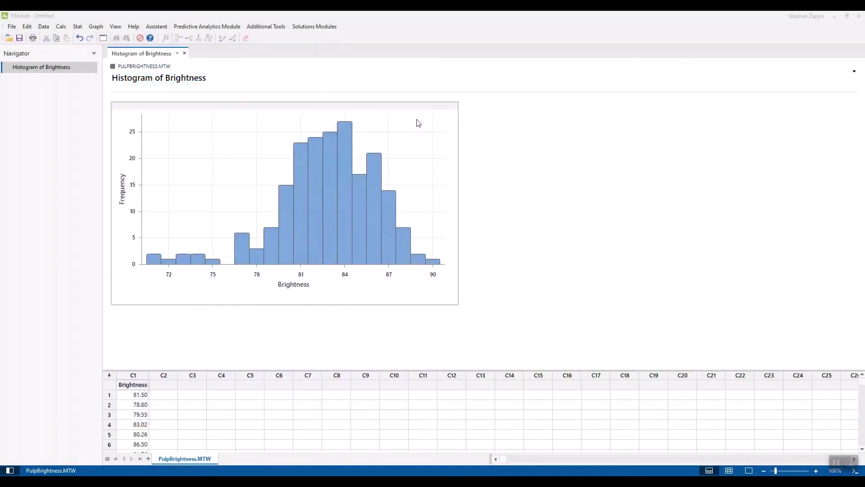
Add a Normal distribution fit to the Brightness histogram.
left_click(469, 108)
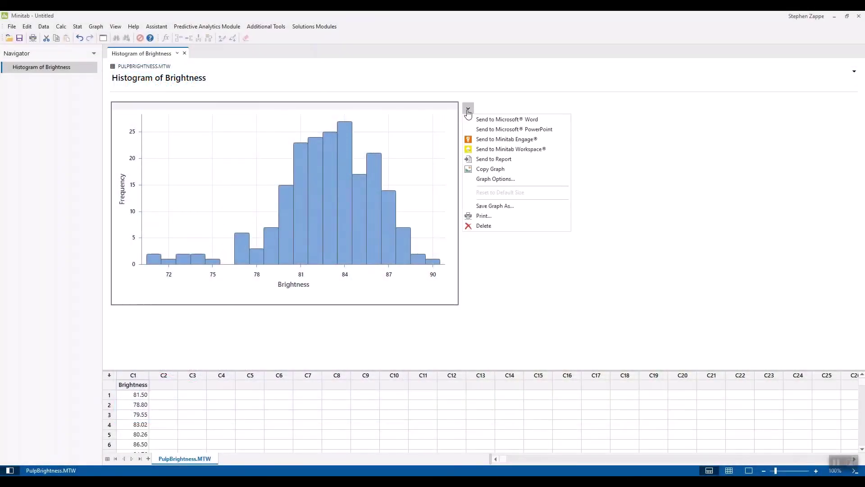
left_click(494, 181)
left_click(725, 71)
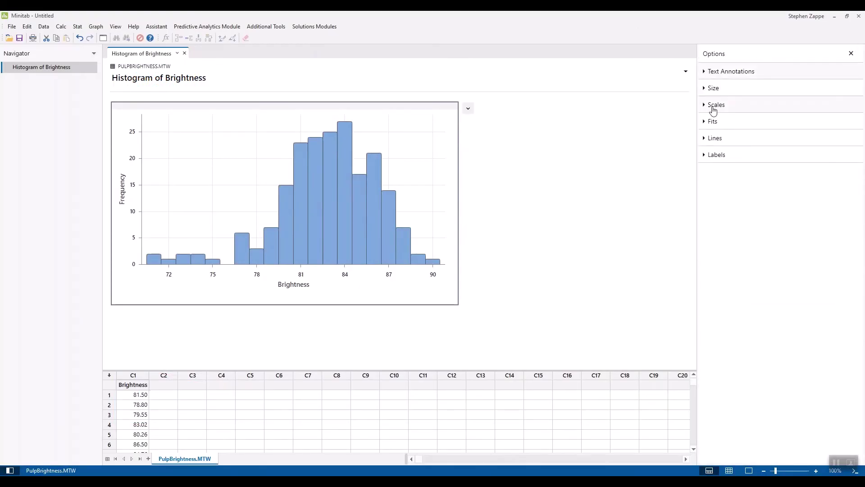
left_click(713, 122)
left_click(719, 138)
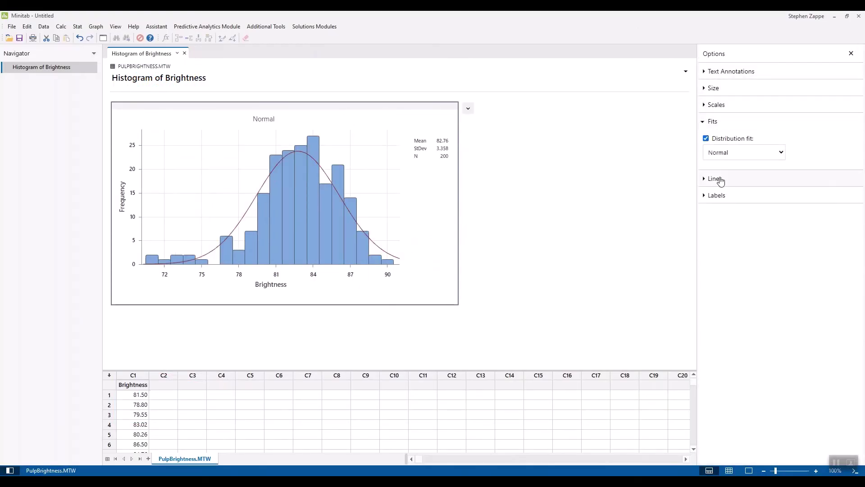
Add a reference line at frequency 33 and frequency data labels on the bars.
left_click(716, 176)
left_click(738, 206)
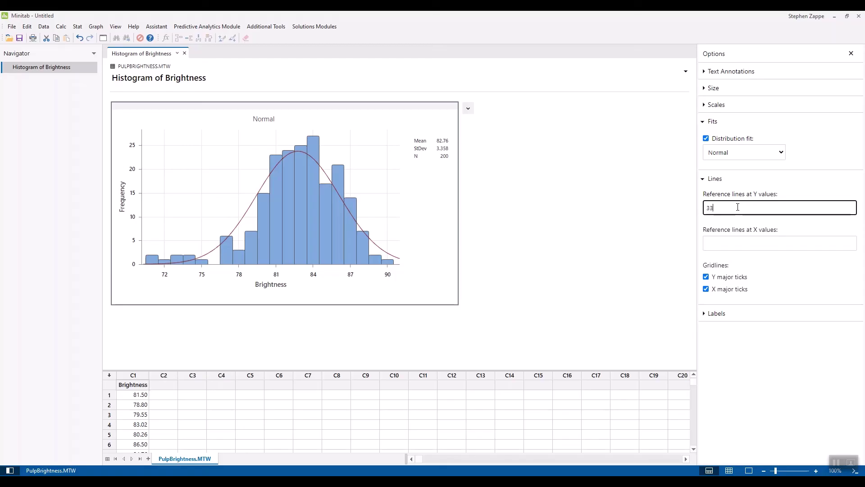
left_click(751, 244)
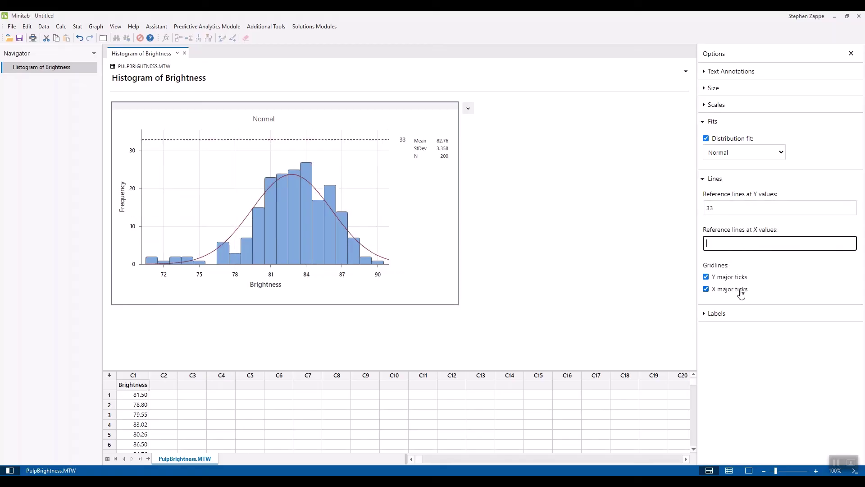
left_click(720, 314)
left_click(729, 332)
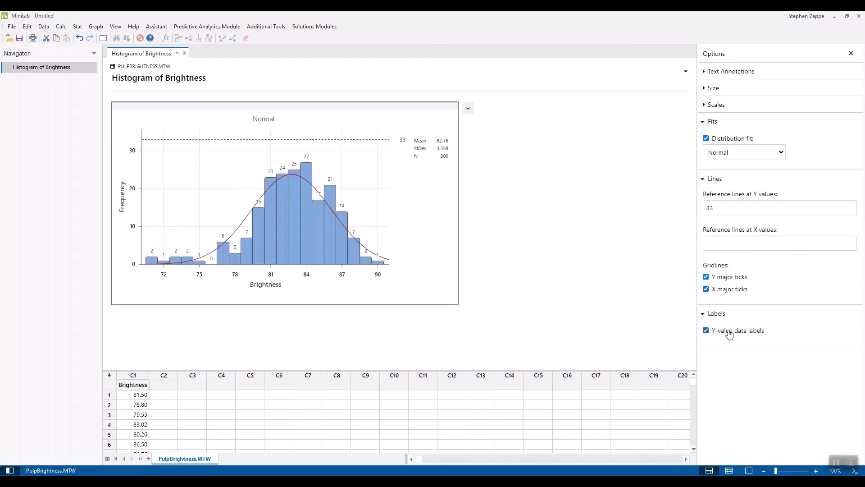